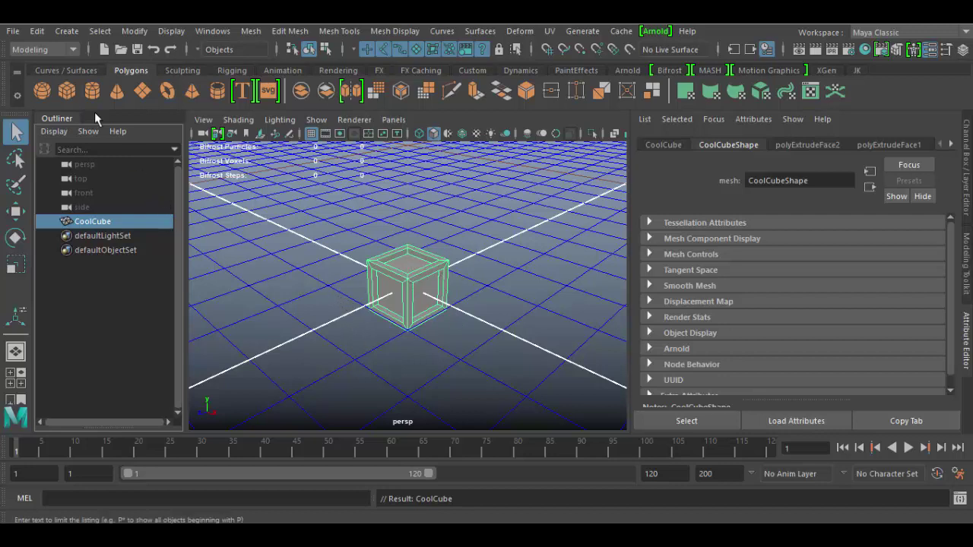
Step: Create a polygon cylinder and a polygon sphere at the origin, and hide both of them along with CoolCube
click(92, 89)
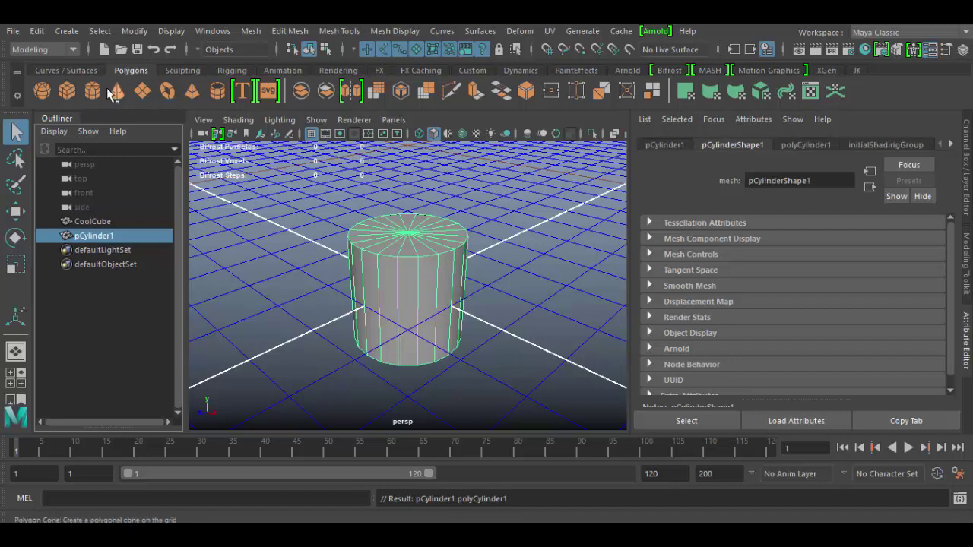
click(52, 90)
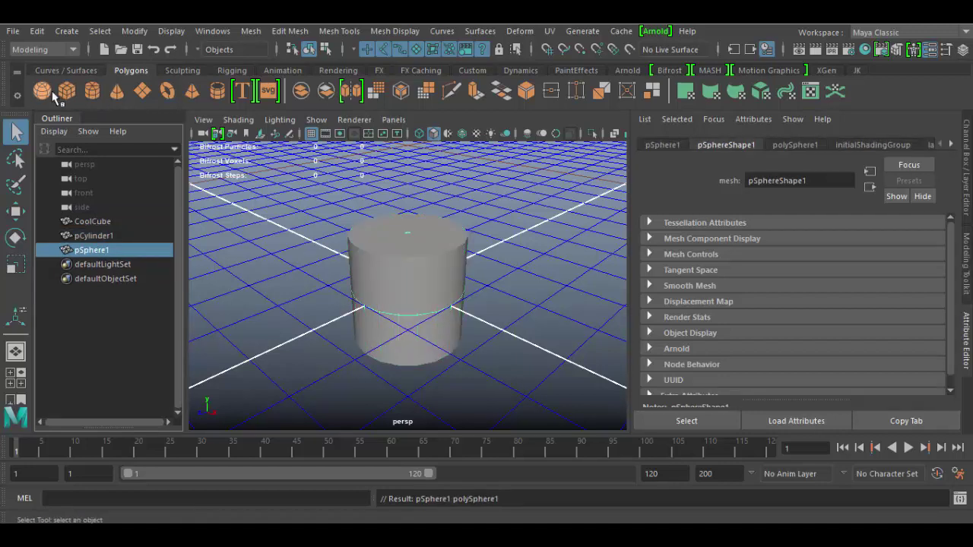
click(95, 237)
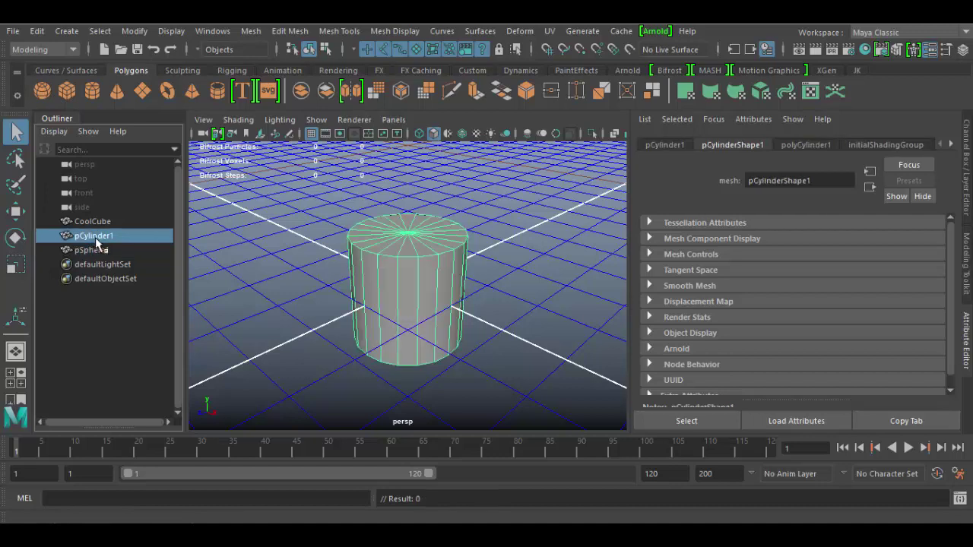
key(ctrl+h)
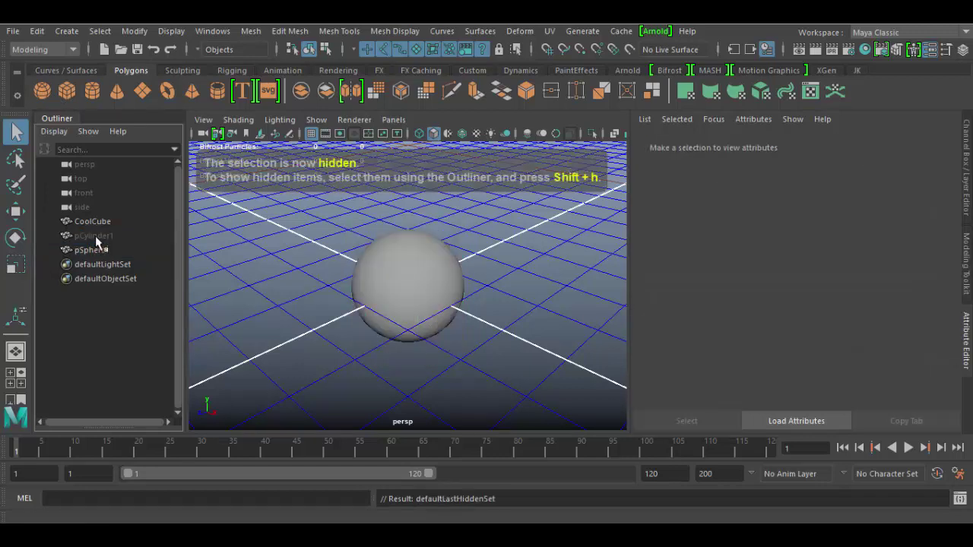
click(92, 250)
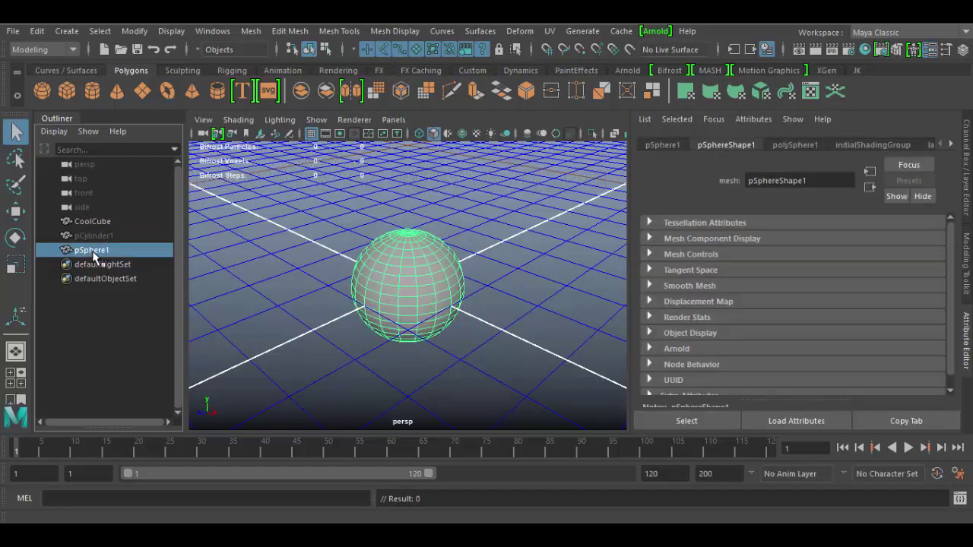
key(ctrl+h)
click(94, 221)
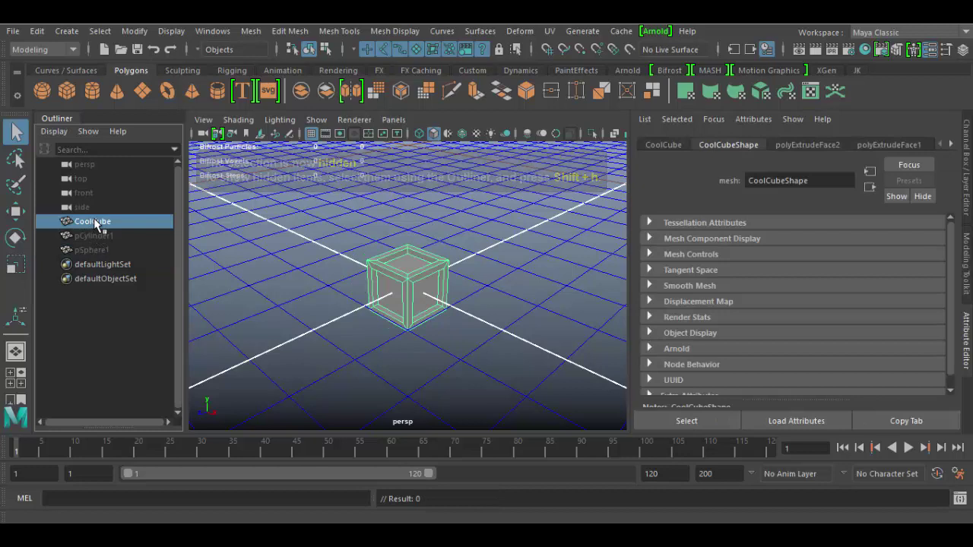
key(ctrl+h)
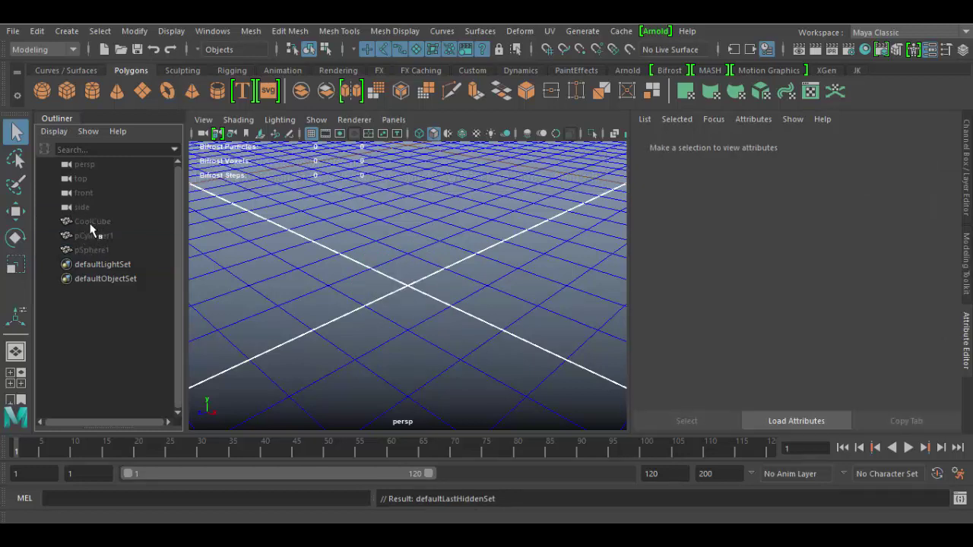
Step: Switch to the FX menu set and create a MASH network from the hidden CoolCube
click(93, 222)
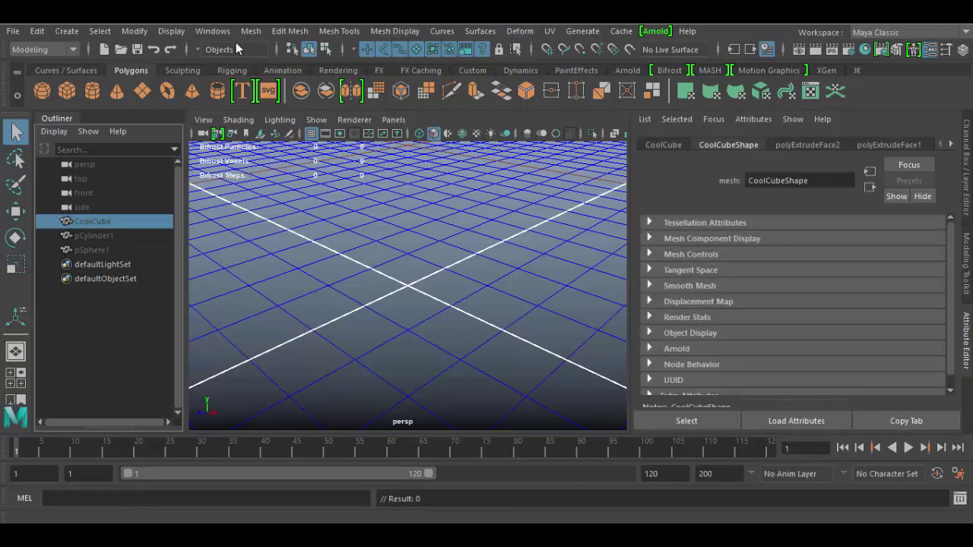
click(68, 50)
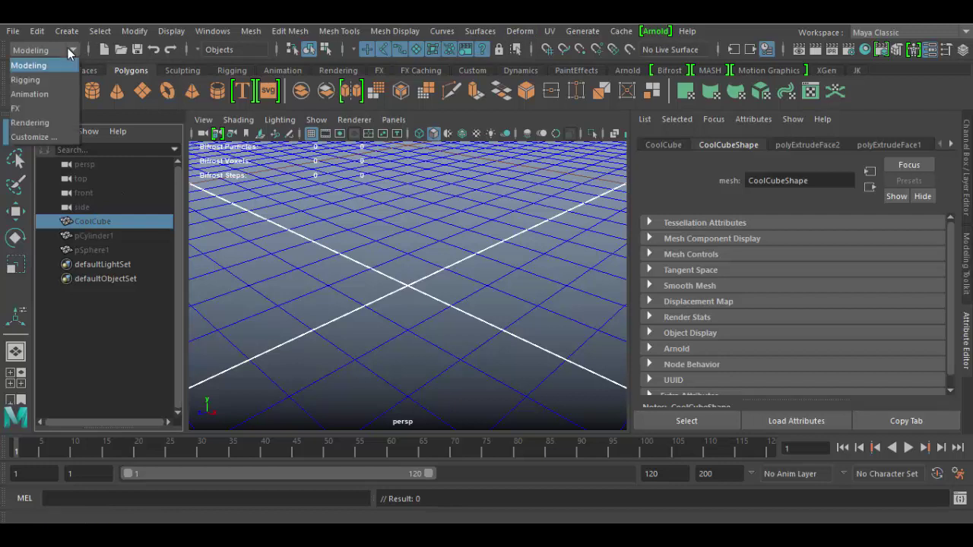
click(35, 109)
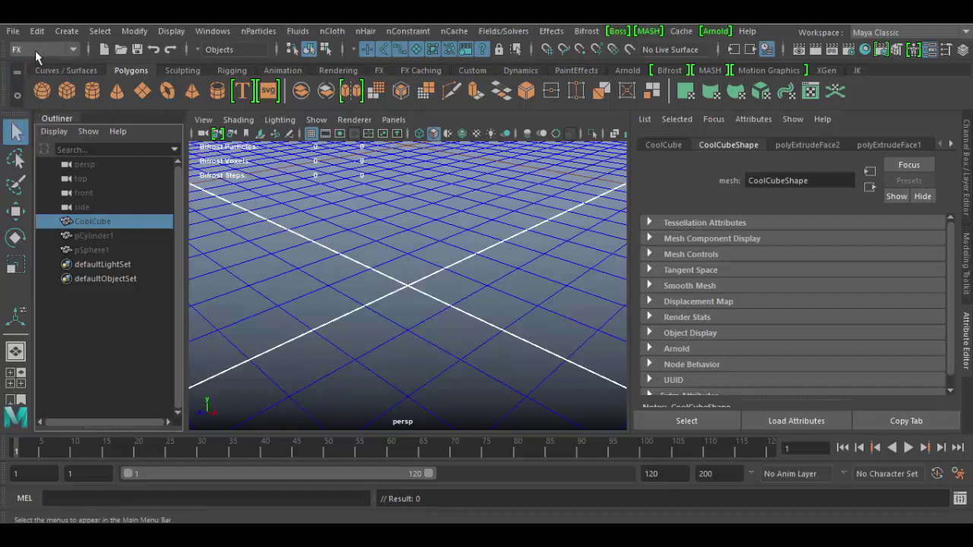
click(649, 32)
click(683, 57)
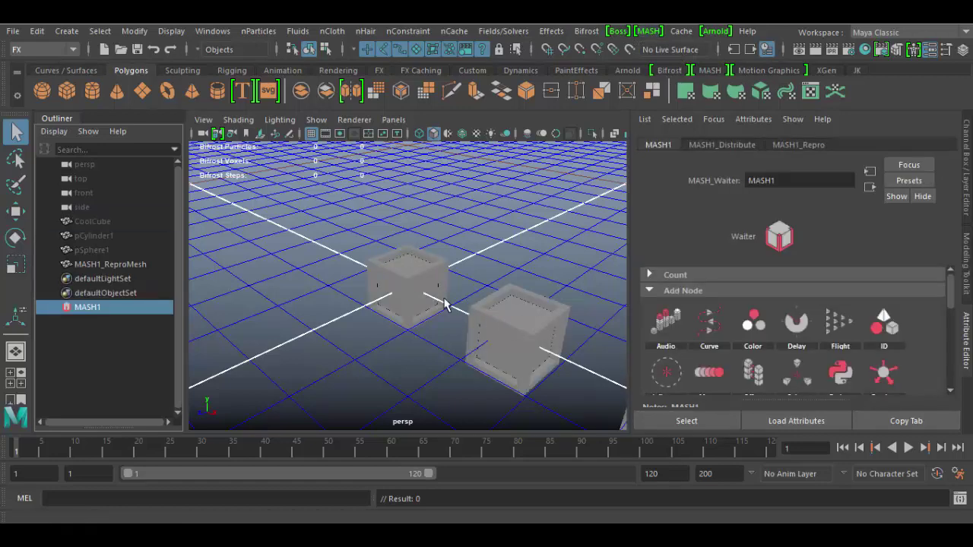
Step: Turn off the viewport grid and display the MASH cubes shaded with wireframe overlaid
scroll(487, 312, down, 5)
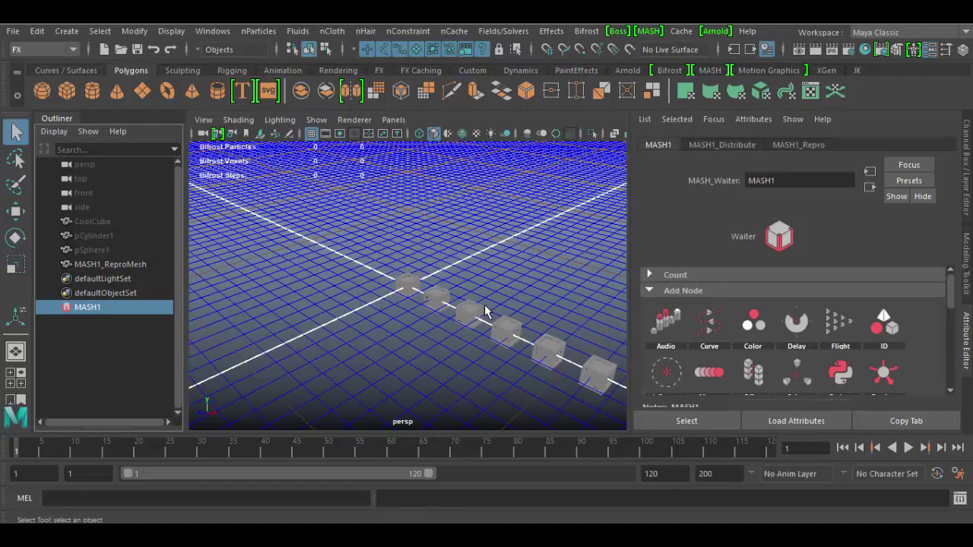
scroll(486, 310, up, 3)
scroll(479, 304, up, 3)
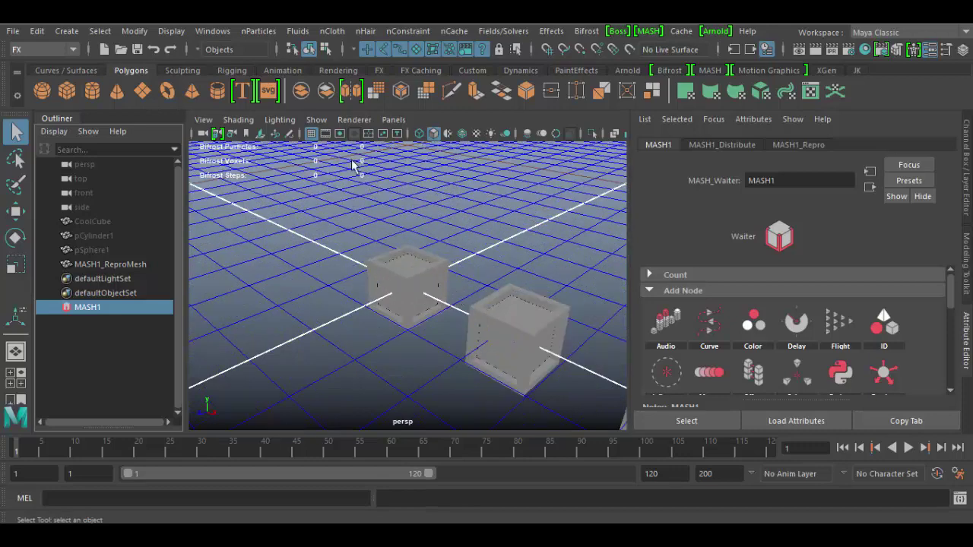
click(311, 133)
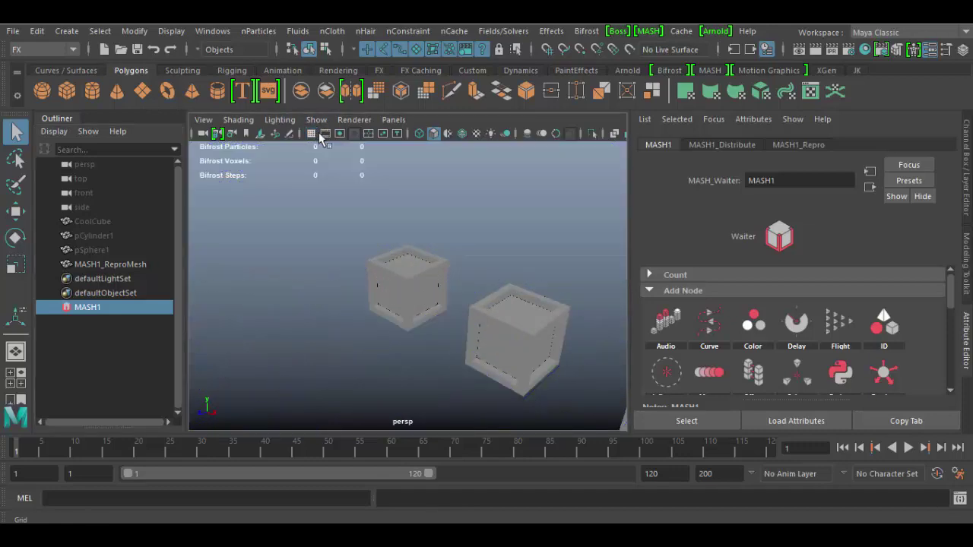
click(421, 133)
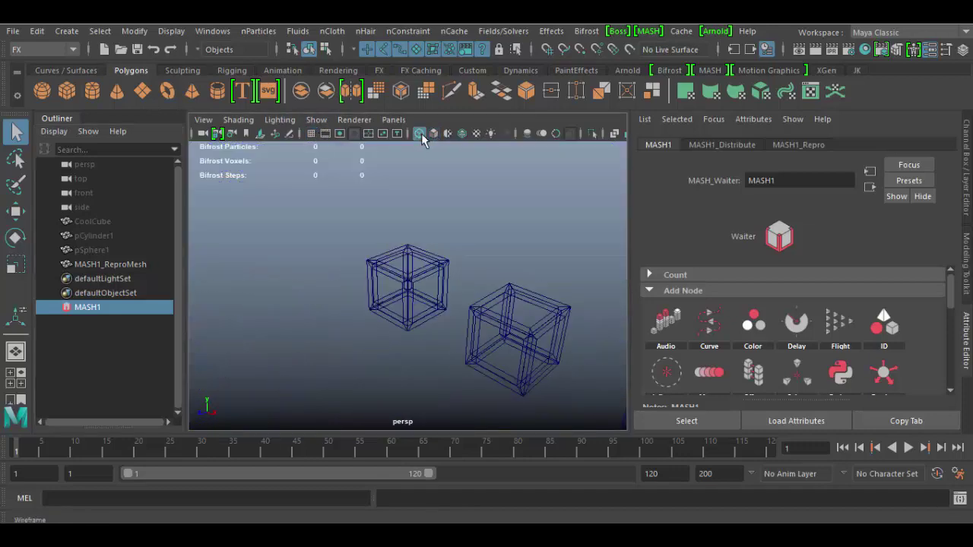
click(433, 133)
click(462, 133)
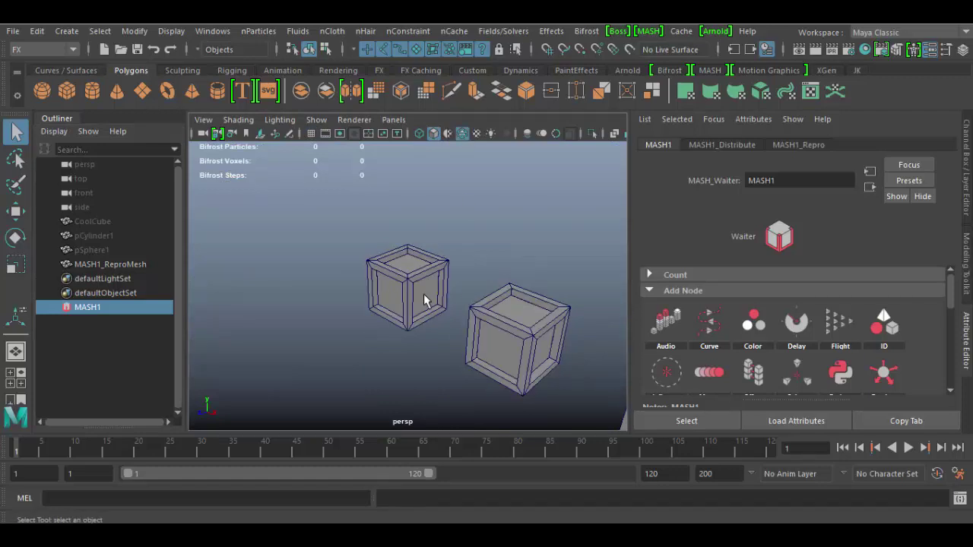
scroll(466, 304, down, 5)
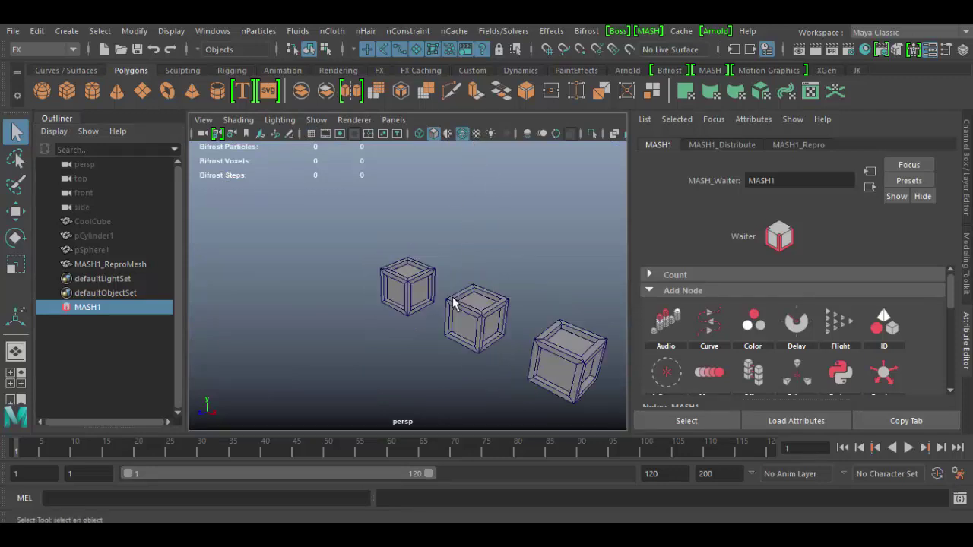
alt+drag(523, 324, 456, 336)
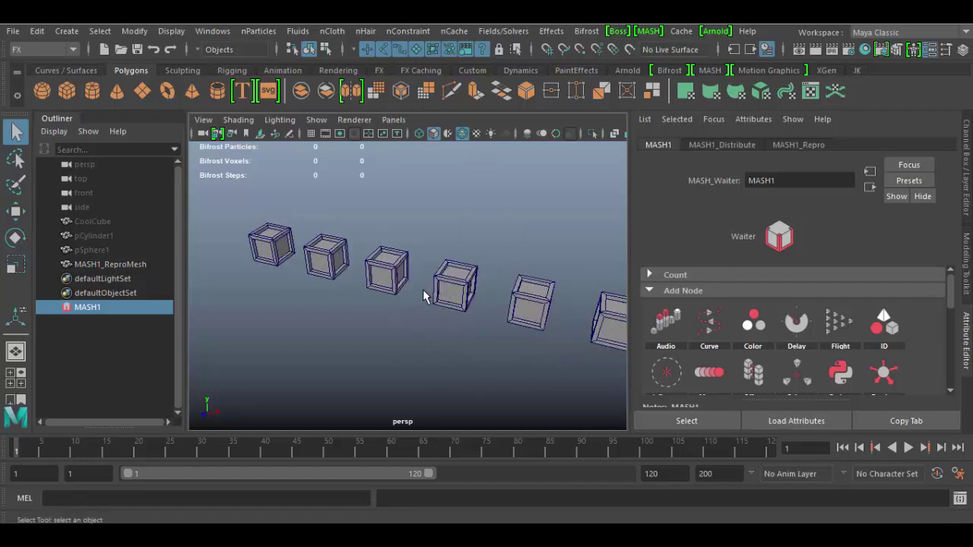
Step: Set the MASH1_Distribute node to Spherical distribution with 300 points
click(726, 145)
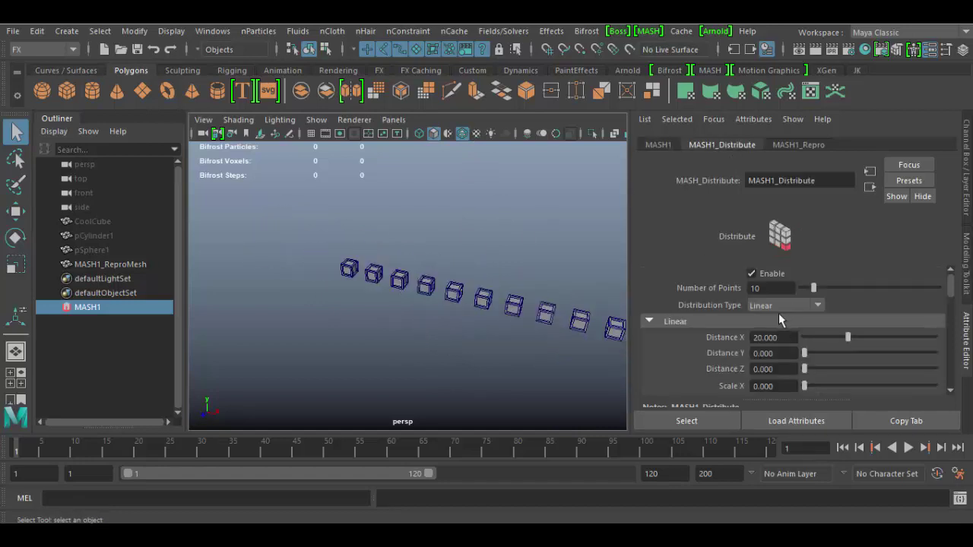
click(799, 306)
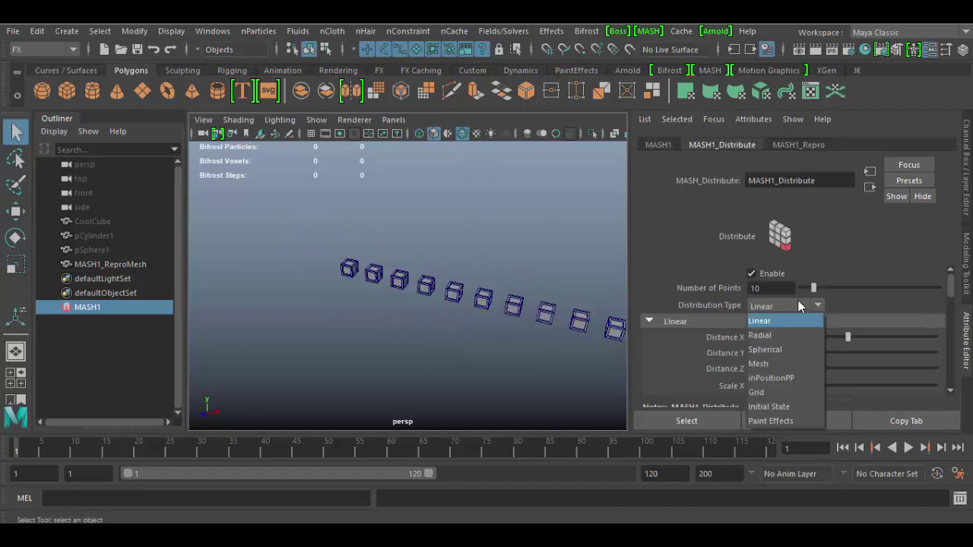
click(778, 350)
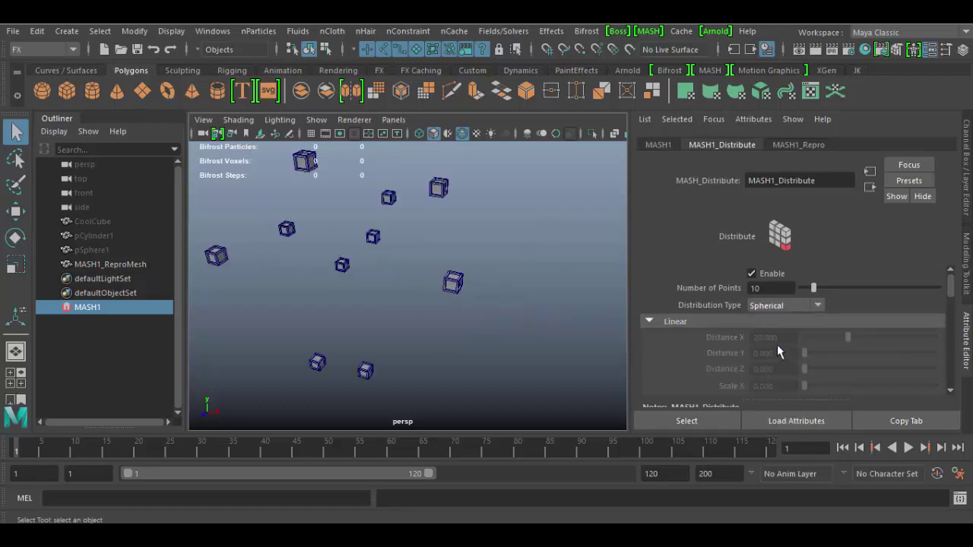
drag(776, 288, 718, 290)
text(300)
key(Return)
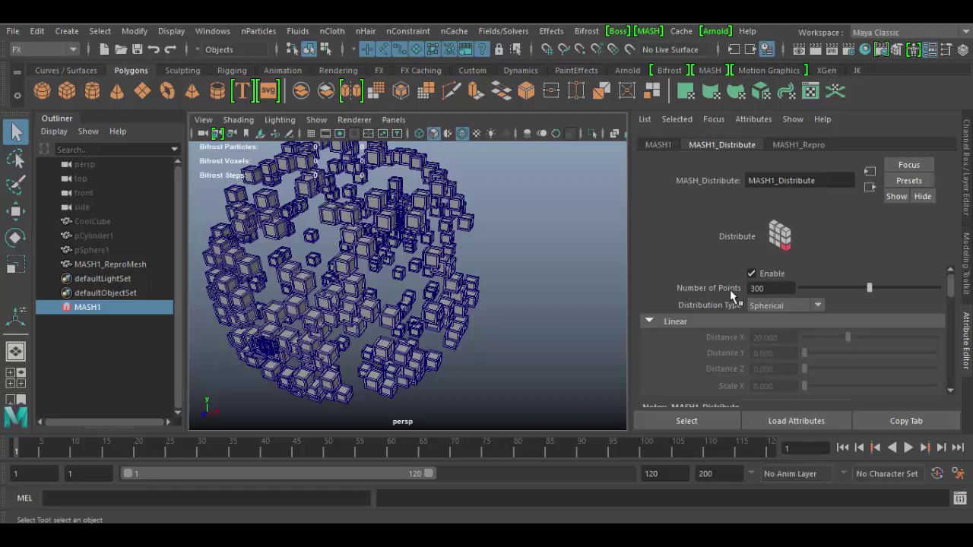
alt+drag(529, 337, 495, 338)
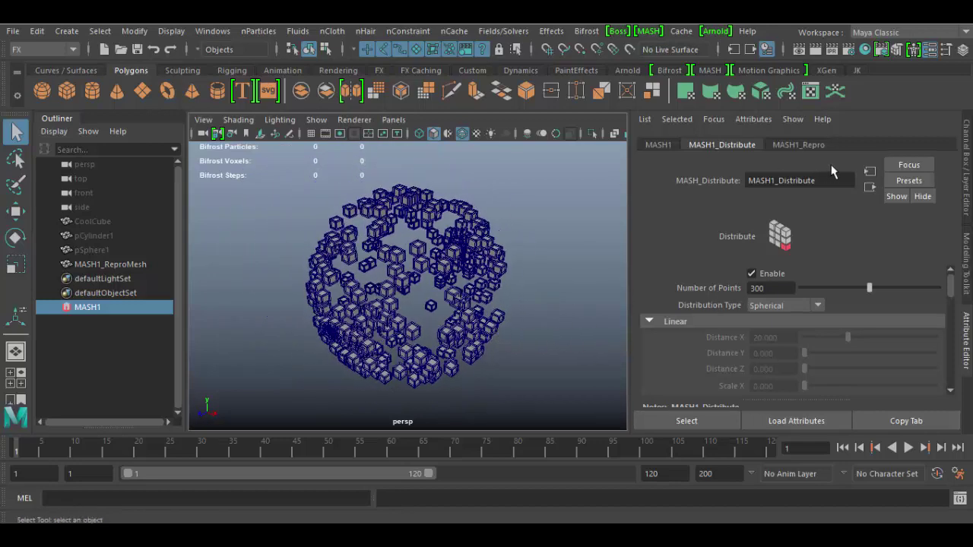
Step: Replace CoolCube in the MASH1_Repro object list with pCylinder1, and replace that with pSphere1
click(798, 145)
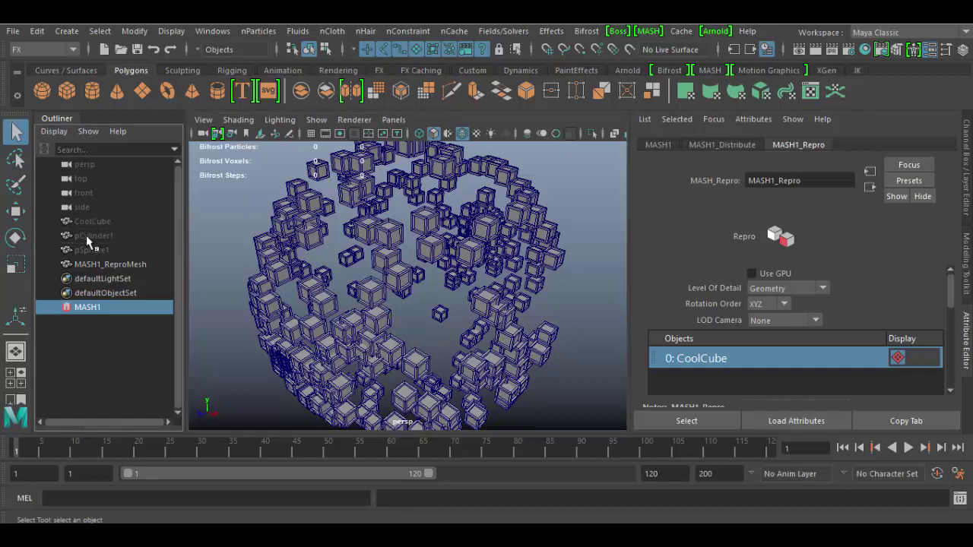
middle_drag(86, 237, 736, 358)
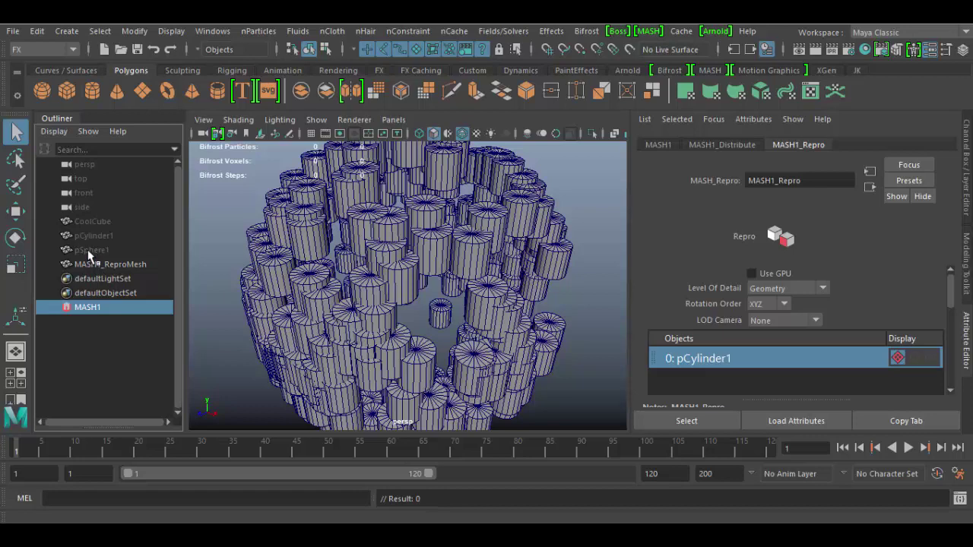
middle_drag(88, 251, 762, 359)
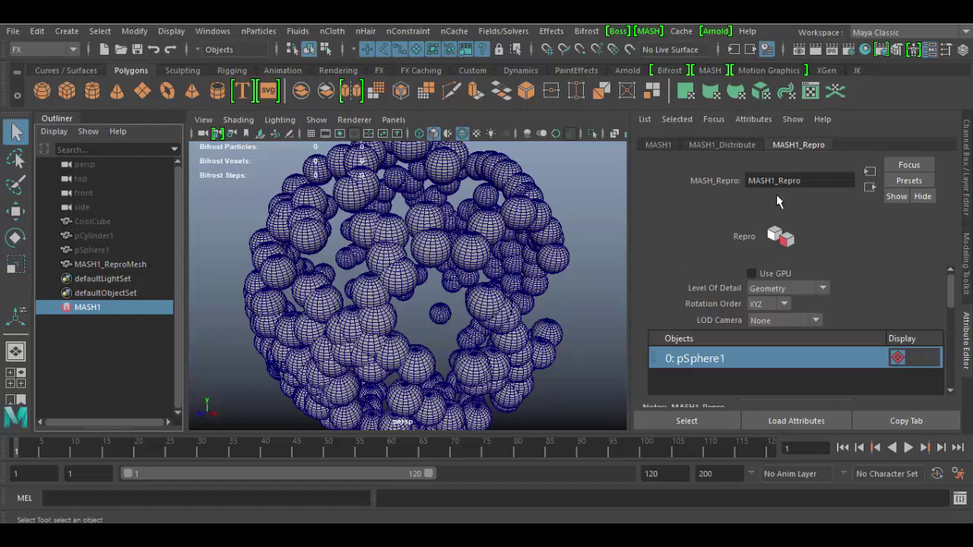
Step: Try the BoundingBox level of detail on MASH1_Repro, inspect the instances from several angles, and restore it to Geometry
click(823, 291)
click(813, 316)
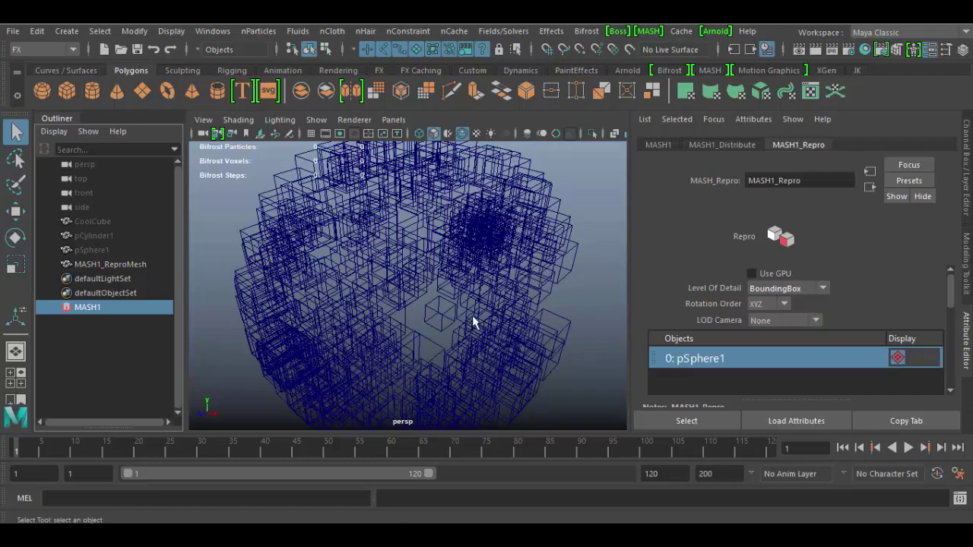
alt+drag(454, 337, 453, 284)
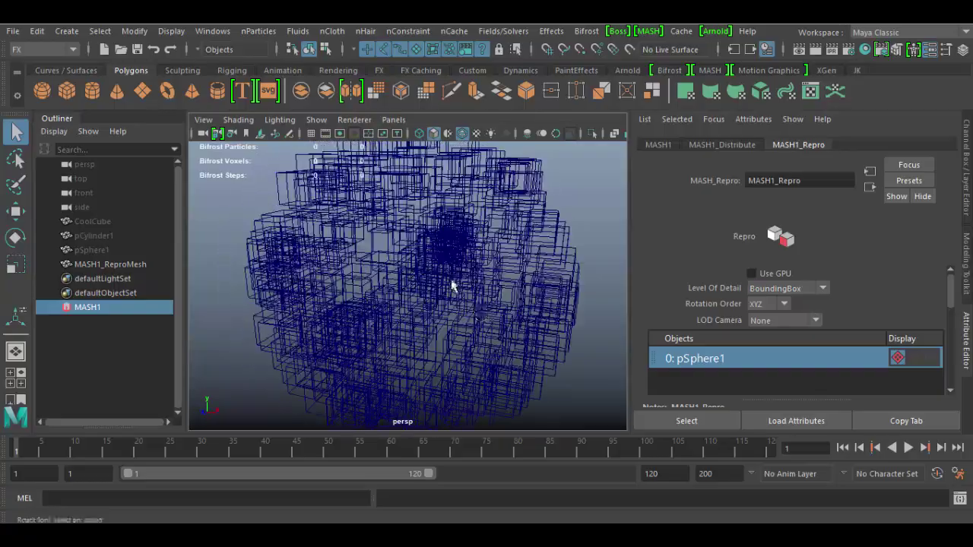
alt+right_drag(475, 308, 430, 275)
alt+drag(430, 276, 371, 371)
alt+right_drag(371, 371, 372, 319)
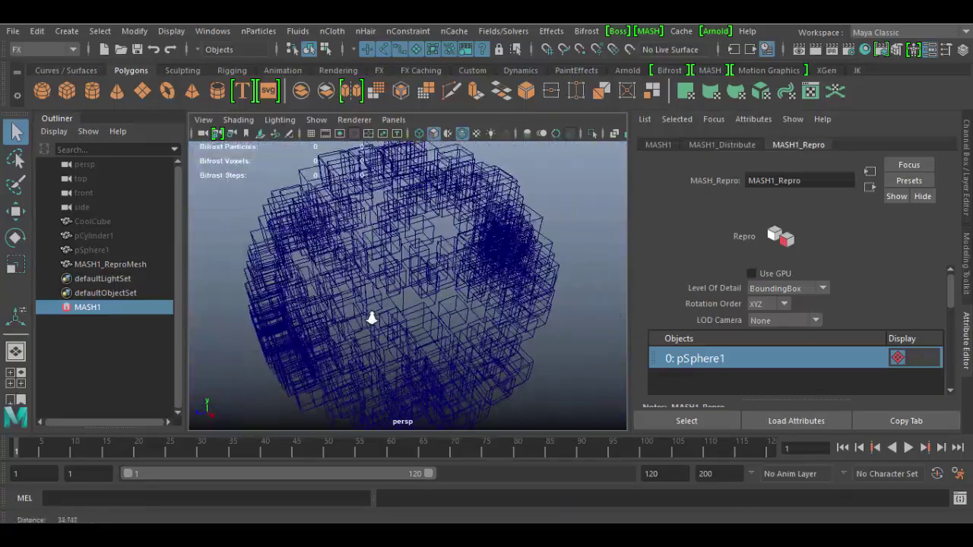
alt+drag(371, 319, 471, 332)
alt+middle_drag(471, 332, 499, 339)
alt+drag(500, 339, 475, 323)
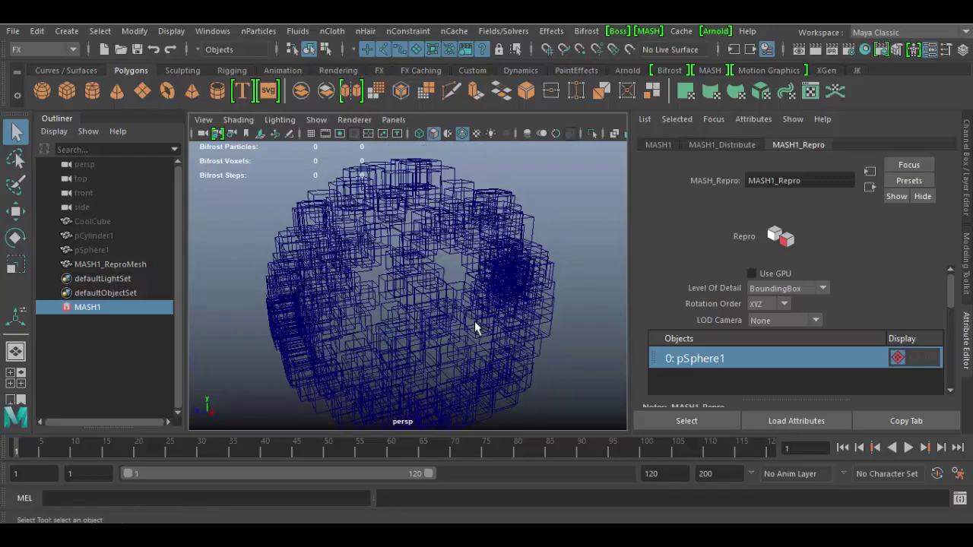
click(822, 291)
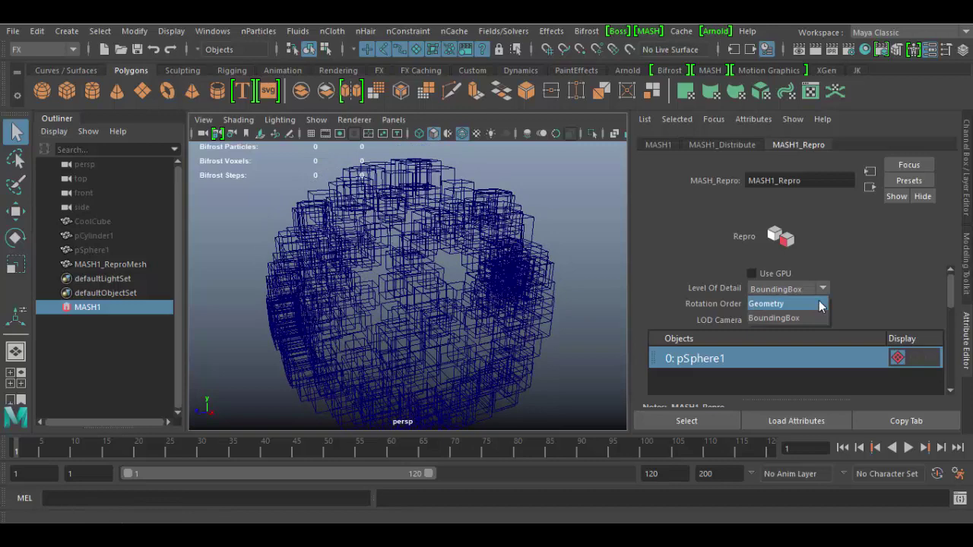
click(818, 302)
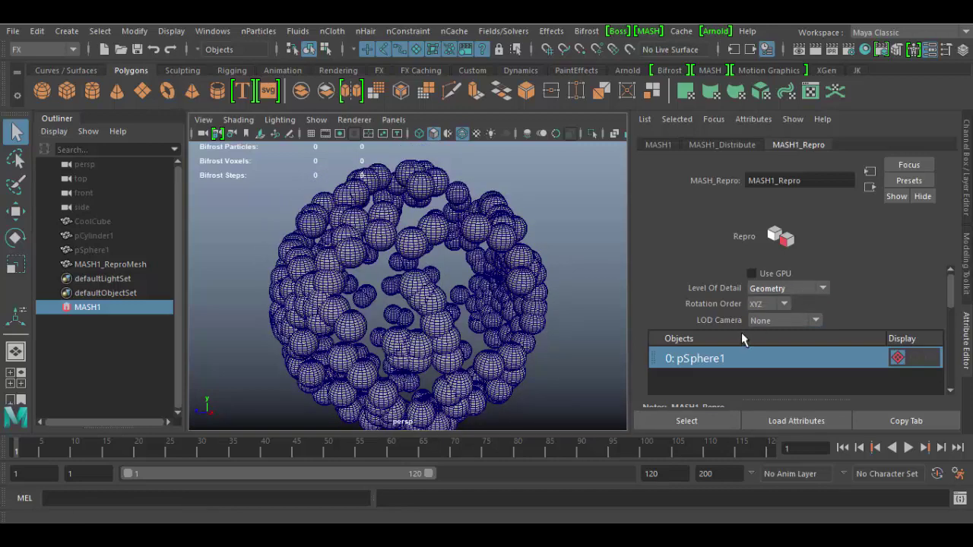
Step: Enable Use GPU on MASH1_Repro and keep the rotation order at XYZ
click(751, 273)
alt+drag(445, 312, 491, 319)
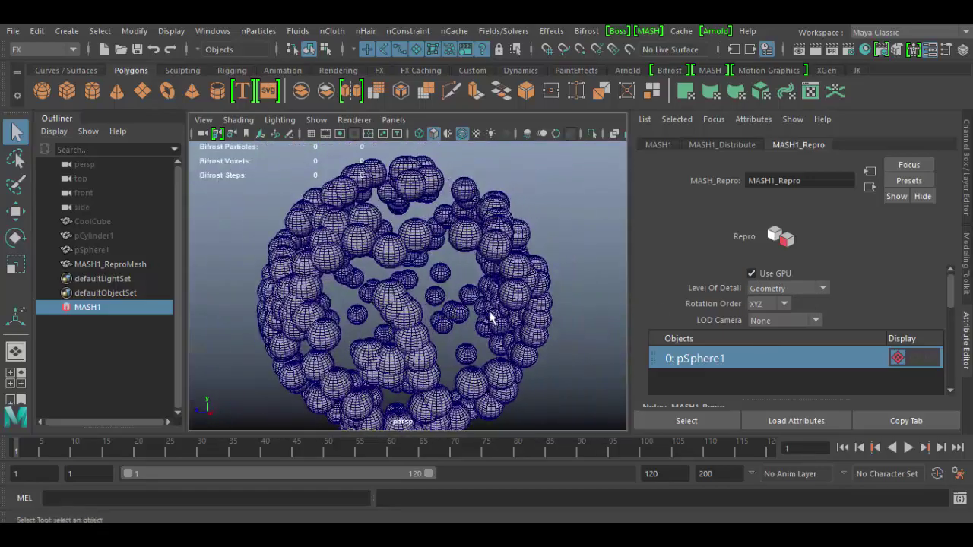
click(784, 302)
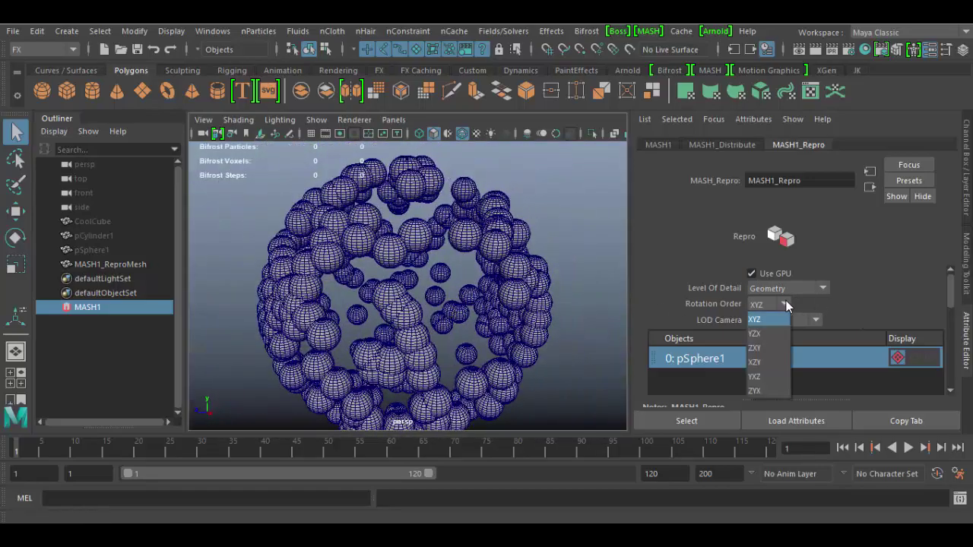
click(752, 320)
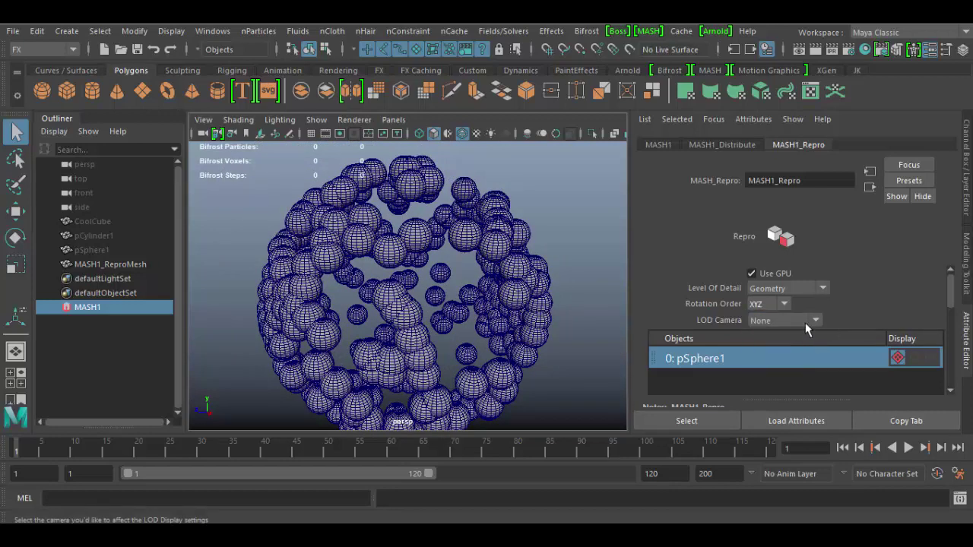
Step: Keep the LOD Camera at None on MASH1_Repro, then try the BoundingBox level of detail and restore it to Geometry
click(805, 322)
click(849, 306)
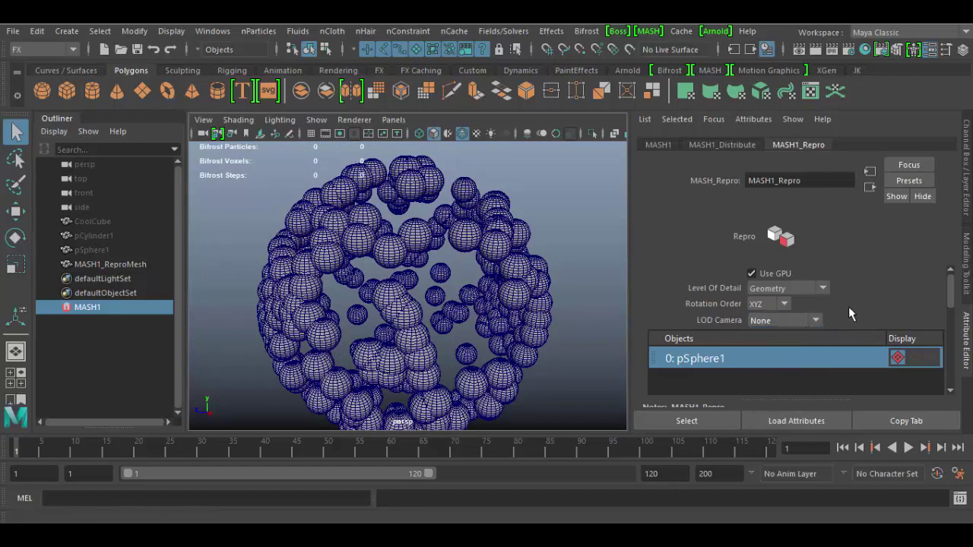
alt+drag(495, 297, 456, 297)
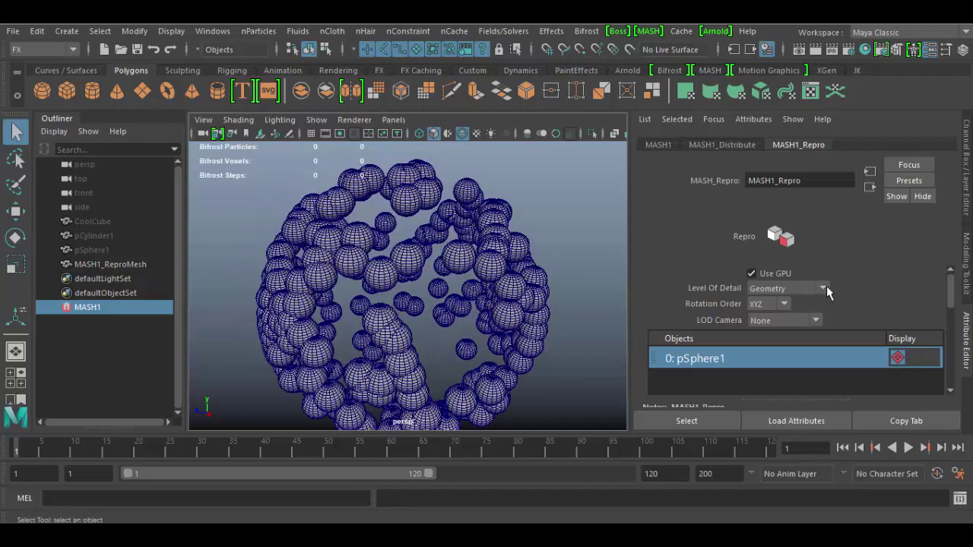
click(822, 288)
click(813, 320)
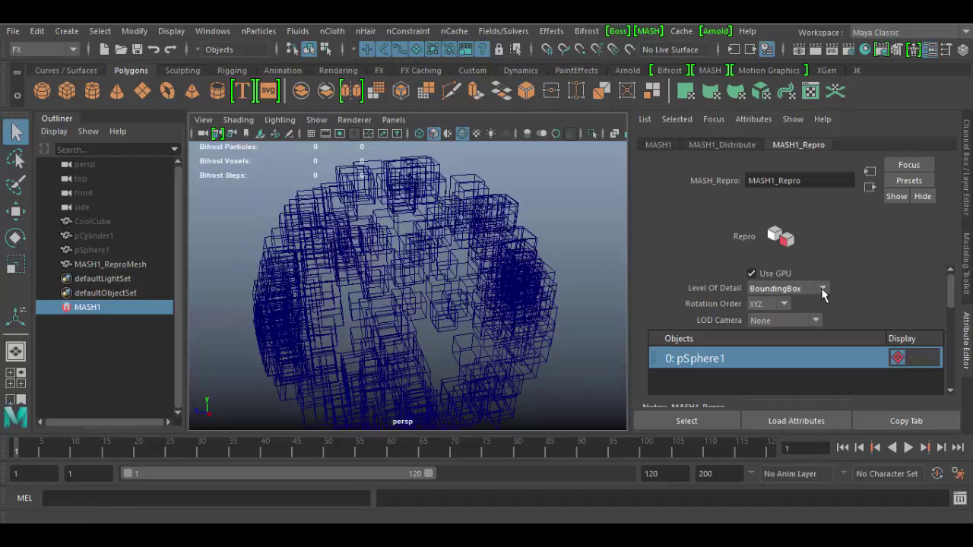
click(822, 288)
click(810, 321)
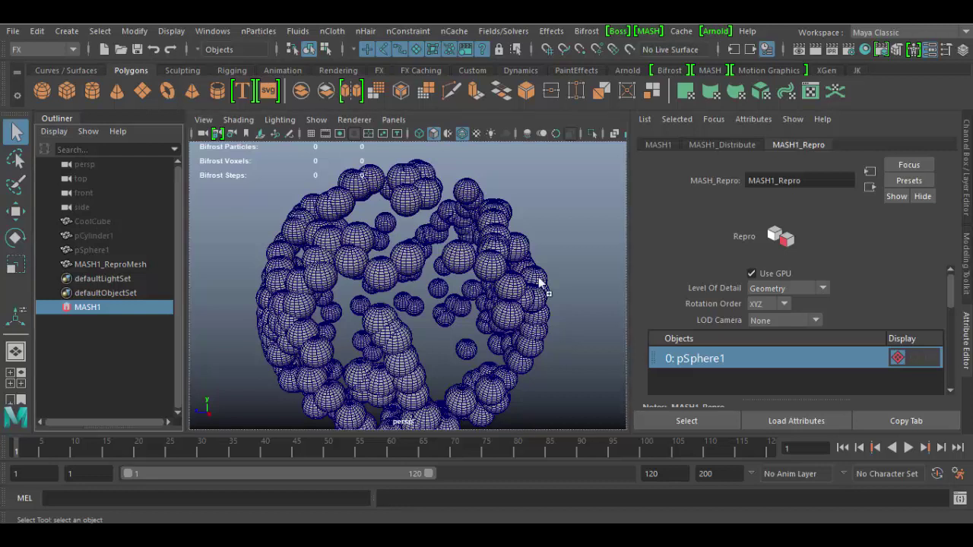
Step: Replace pSphere1 in the MASH1_Repro object list with CoolCube and inspect the instances up close and from another angle
middle_drag(733, 358, 733, 358)
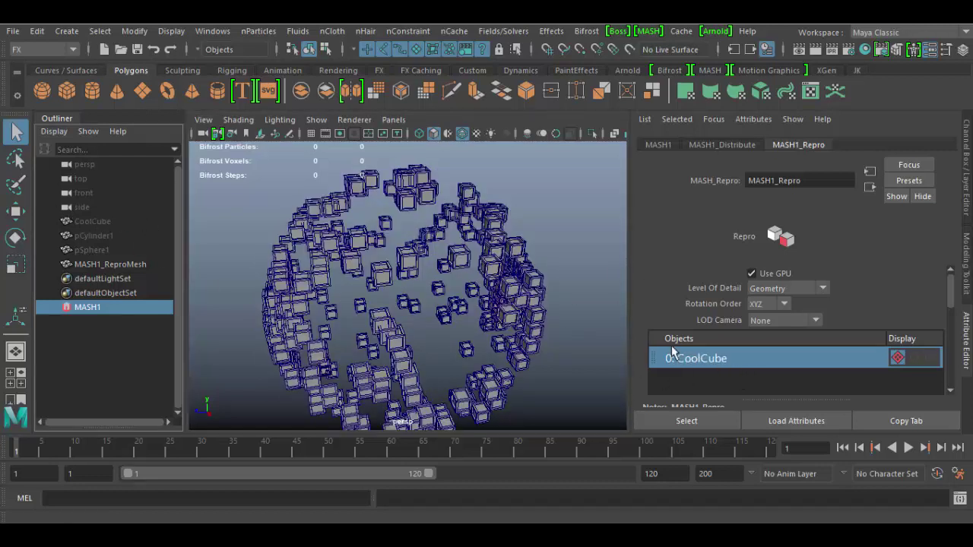
scroll(437, 312, up, 3)
scroll(437, 312, down, 8)
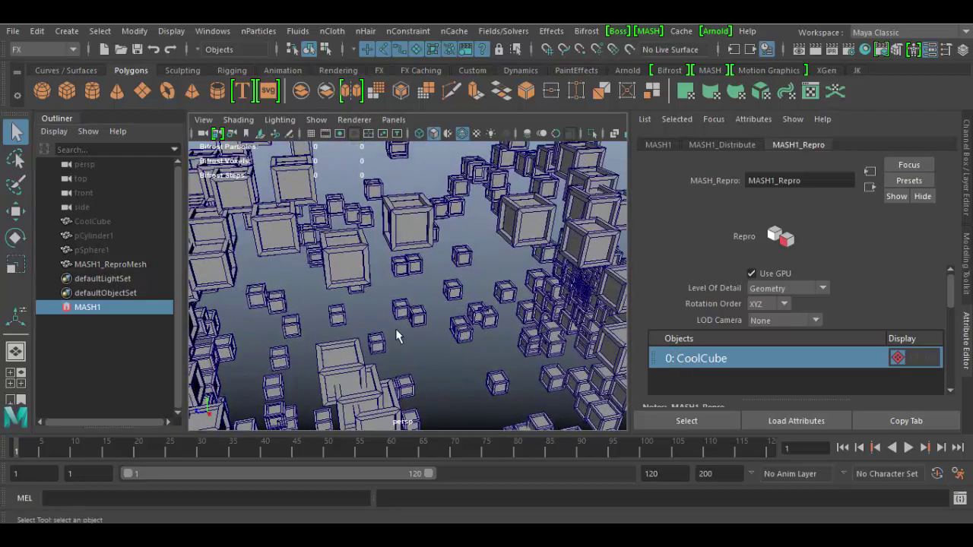
alt+drag(425, 304, 380, 303)
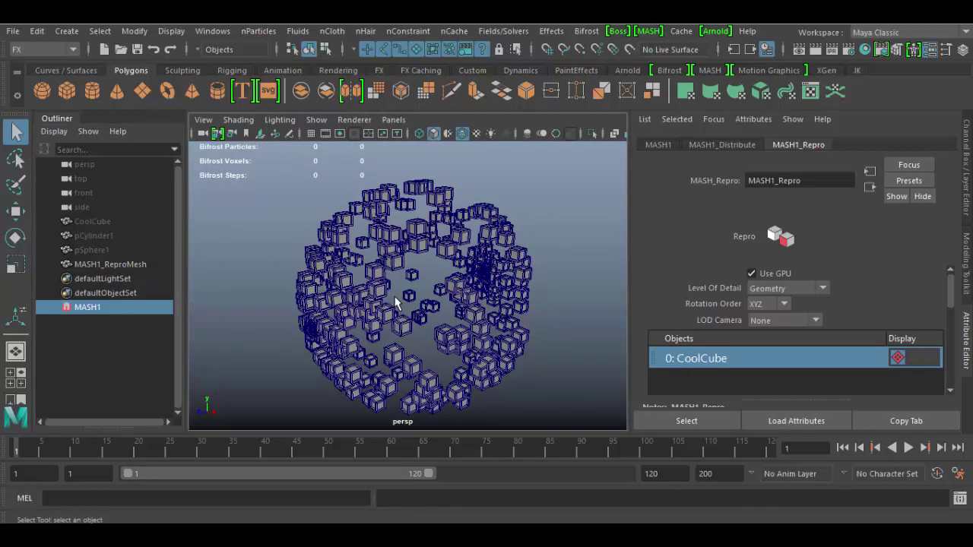